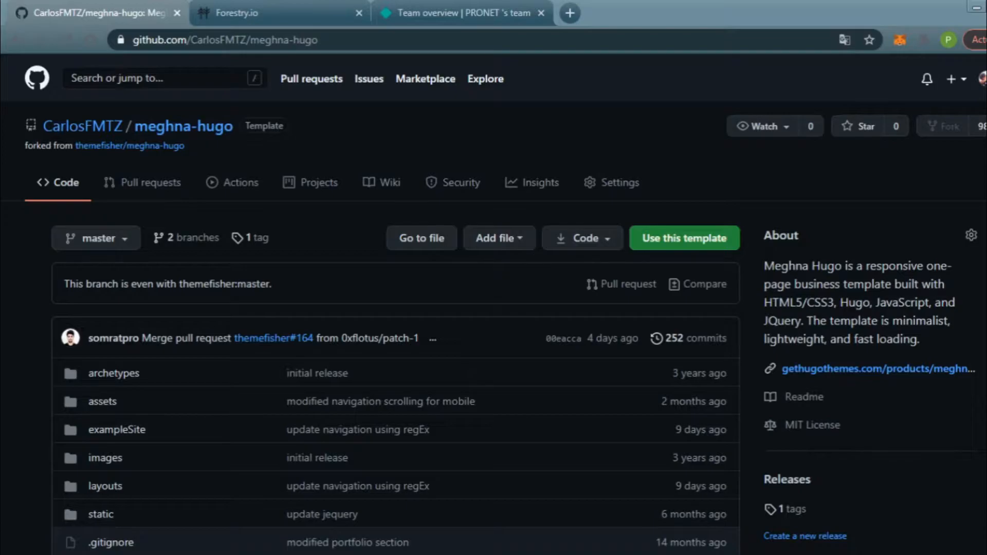
Switch to Forestry and start adding a site with Hugo as its static site generator
{"action": "left_click", "coordinate": [304, 12]}
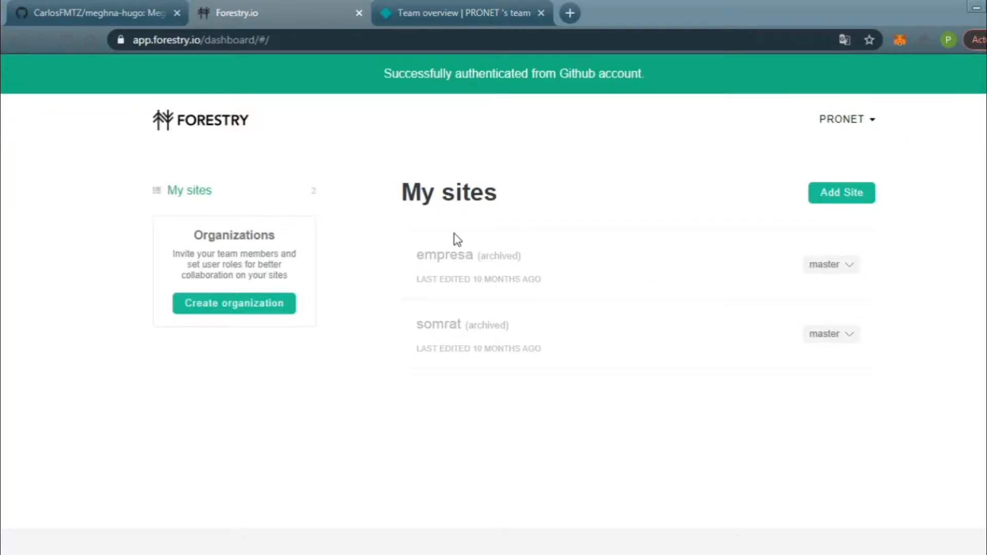
{"action": "scroll", "coordinate": [565, 309], "scroll_direction": "down", "scroll_amount": 2}
{"action": "scroll", "coordinate": [697, 351], "scroll_direction": "up", "scroll_amount": 2}
{"action": "left_click", "coordinate": [849, 193]}
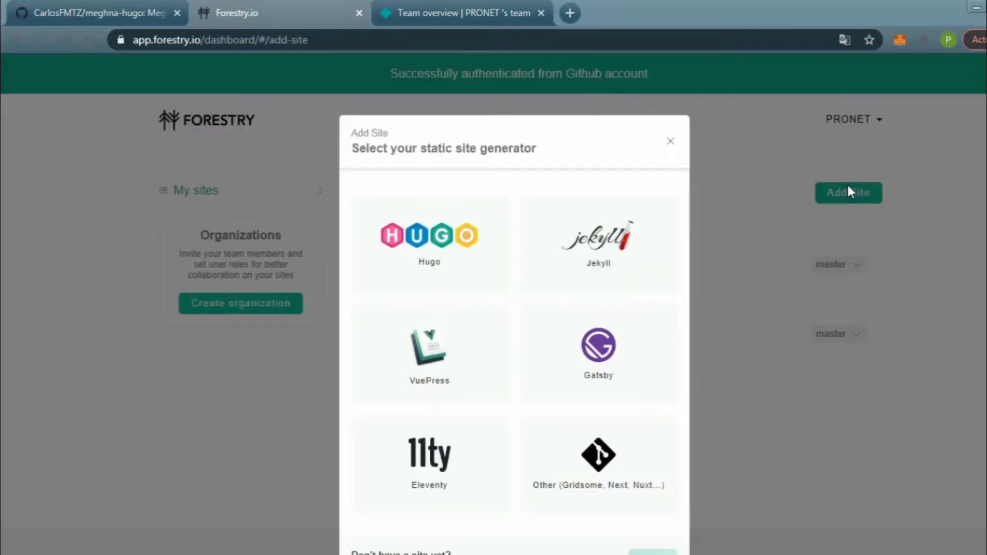
{"action": "left_click", "coordinate": [430, 258]}
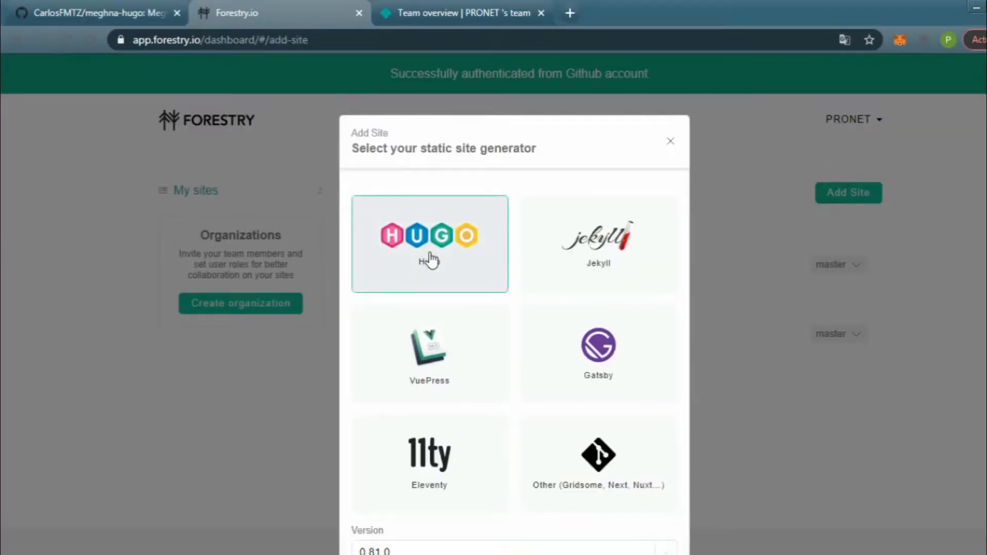
{"action": "scroll", "coordinate": [429, 260], "scroll_direction": "down", "scroll_amount": 2}
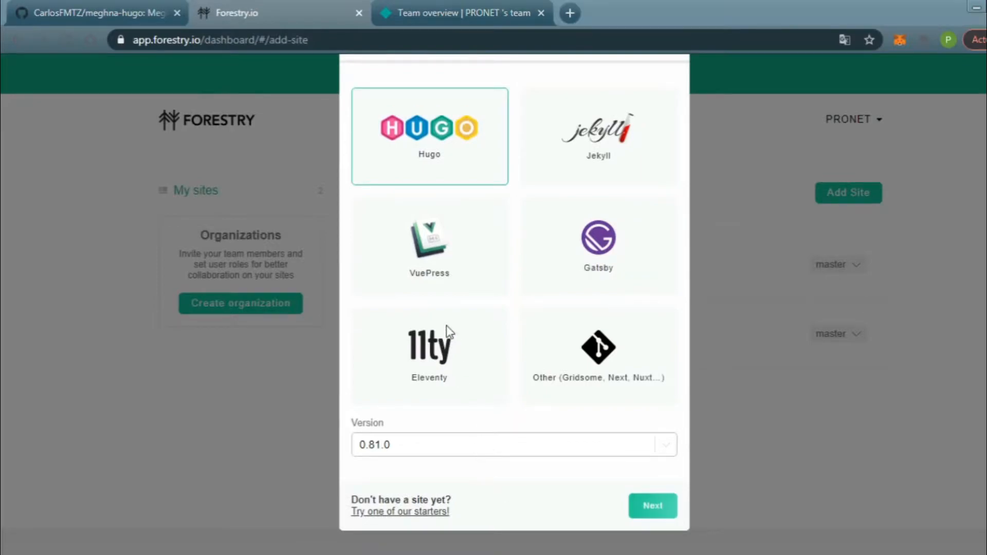
{"action": "left_click", "coordinate": [652, 498]}
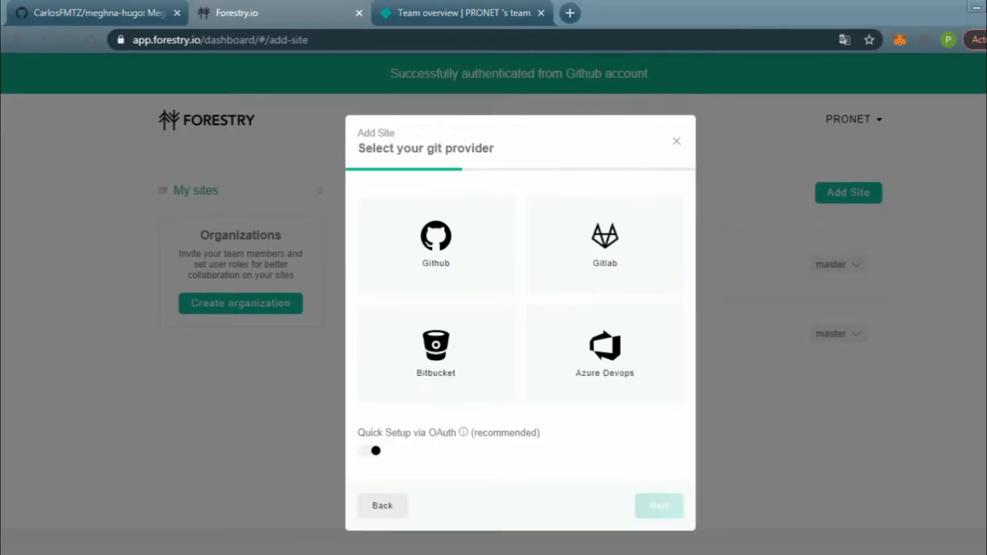
Choose GitHub as the git provider and the meghna-hugo repository as the site's source
{"action": "left_click", "coordinate": [462, 252]}
{"action": "left_click", "coordinate": [658, 506]}
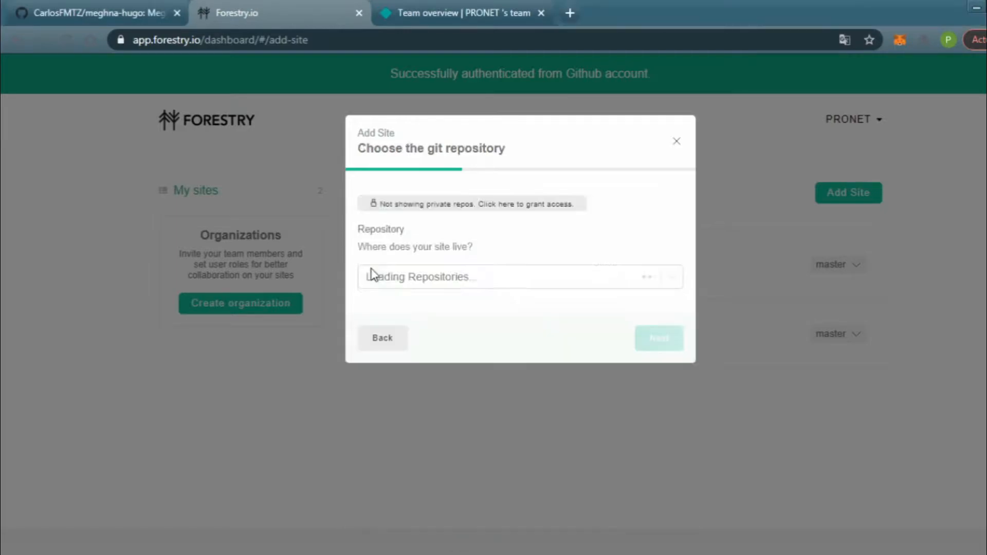
{"action": "left_click", "coordinate": [463, 280]}
{"action": "left_click_drag", "start_coordinate": [668, 366], "coordinate": [674, 470]}
{"action": "left_click", "coordinate": [484, 432]}
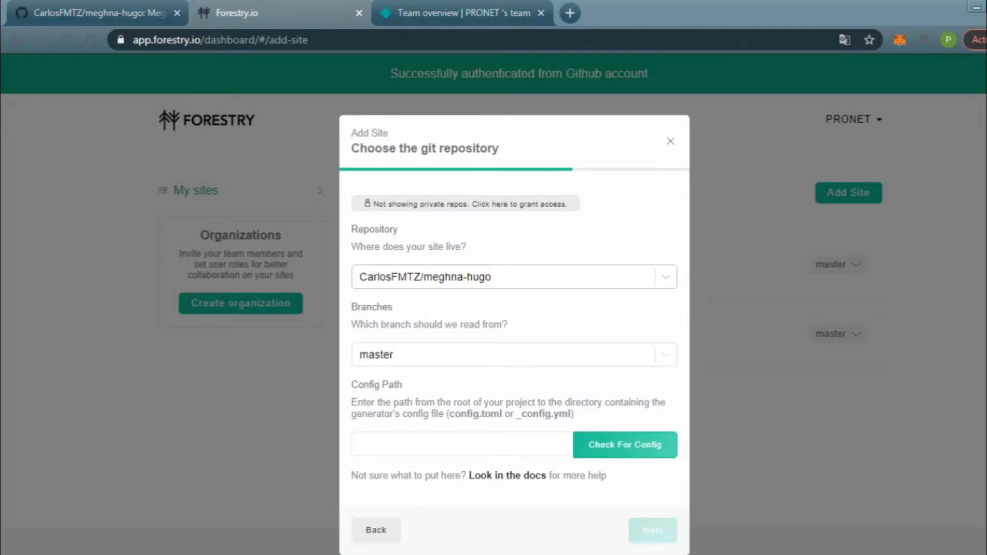
Set the config path to exampleSite/config.toml, check for the config file and proceed with importing the site
{"action": "left_click", "coordinate": [419, 445]}
{"action": "type", "text": "example"}
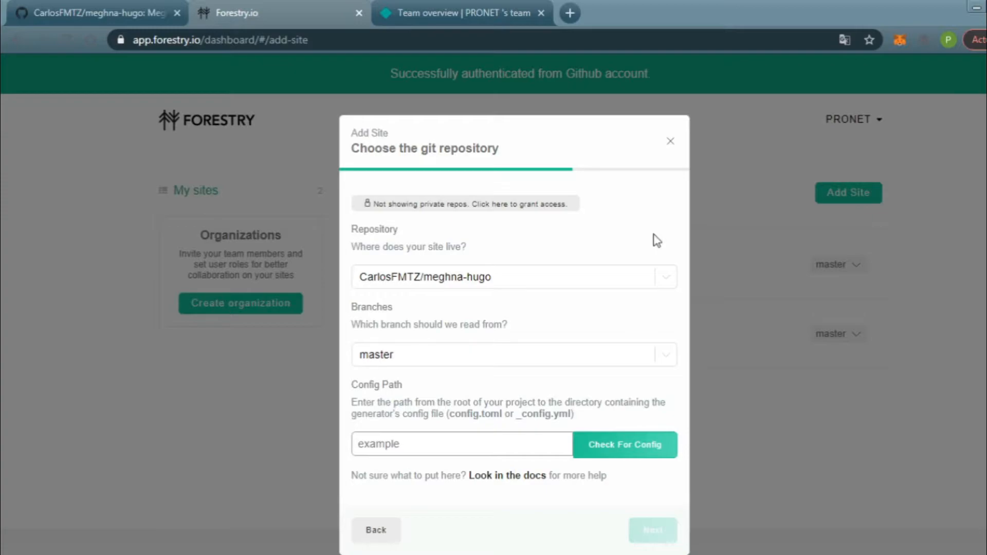
{"action": "type", "text": "Site/con"}
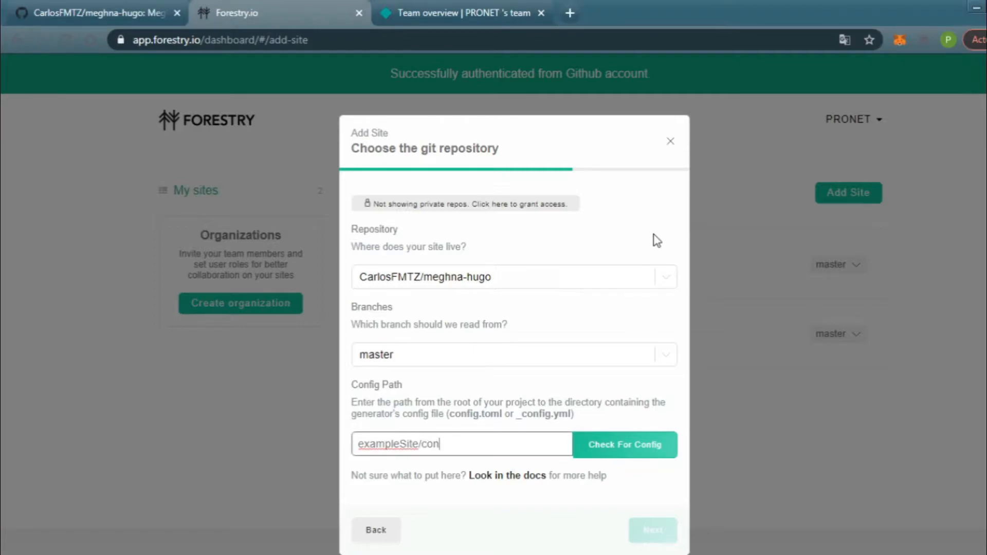
{"action": "type", "text": "fig.toml"}
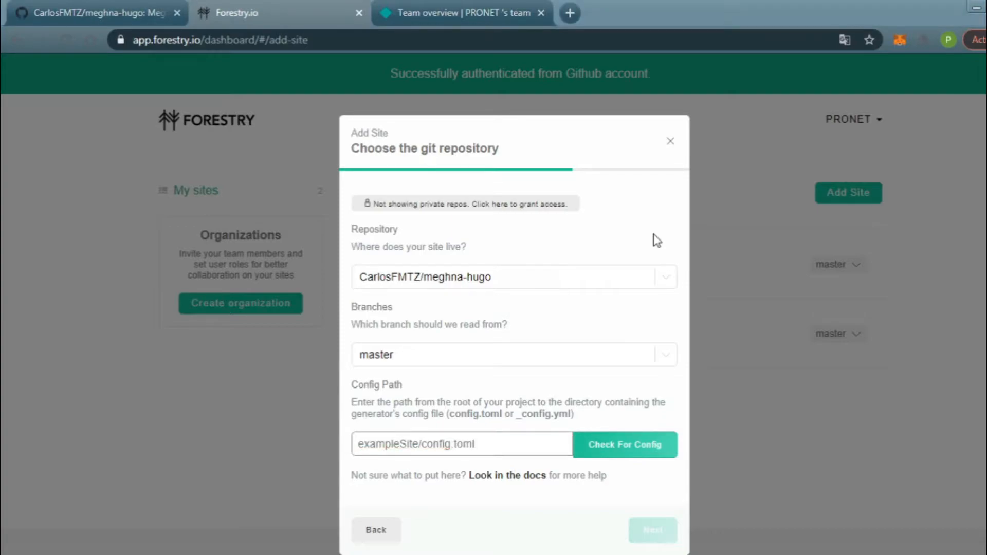
{"action": "left_click", "coordinate": [637, 448]}
{"action": "scroll", "coordinate": [532, 459], "scroll_direction": "down", "scroll_amount": 1}
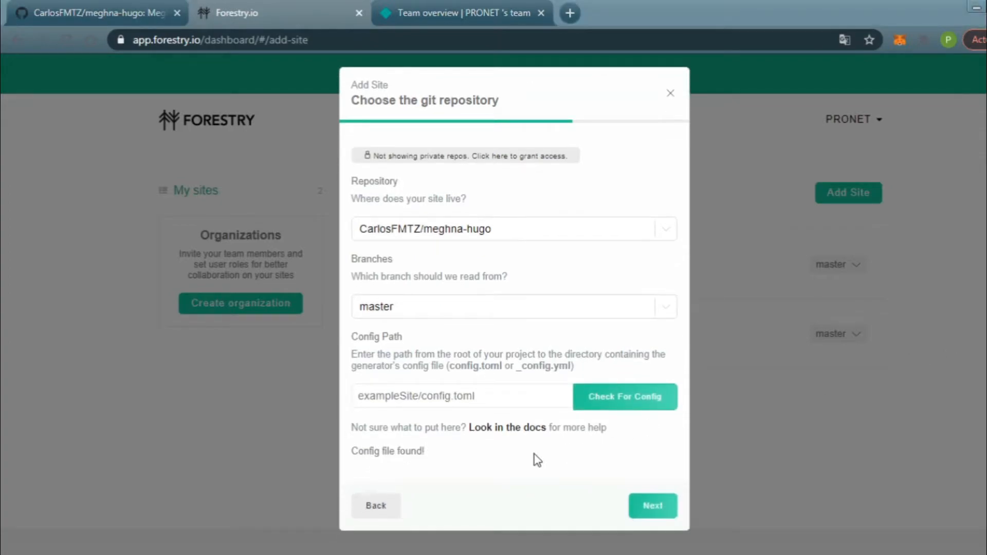
{"action": "triple_click", "coordinate": [412, 452]}
{"action": "left_click", "coordinate": [464, 451]}
{"action": "left_click", "coordinate": [653, 506]}
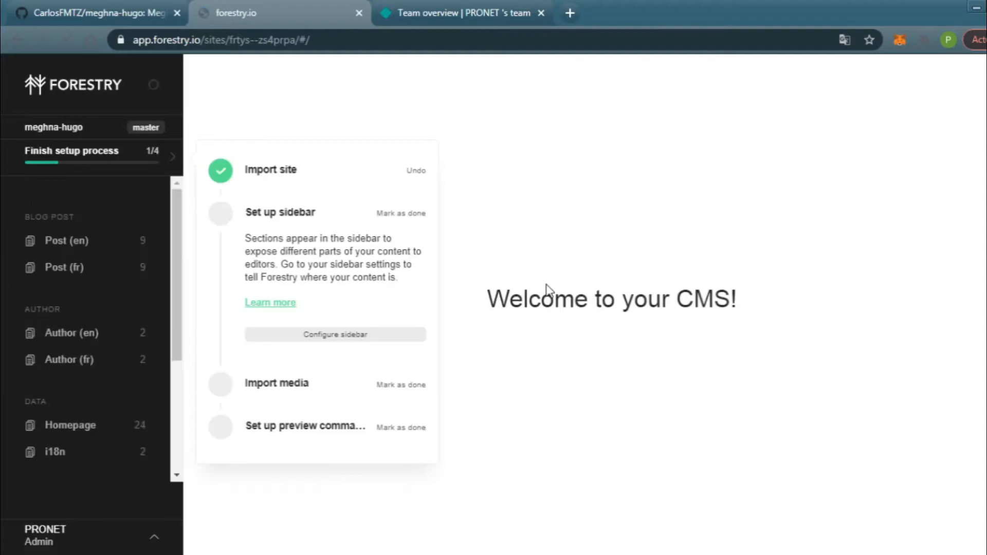
Mark the sidebar, media import and preview commands tasks as done and complete the site setup
{"action": "left_click", "coordinate": [414, 214]}
{"action": "left_click", "coordinate": [413, 262]}
{"action": "left_click", "coordinate": [413, 301]}
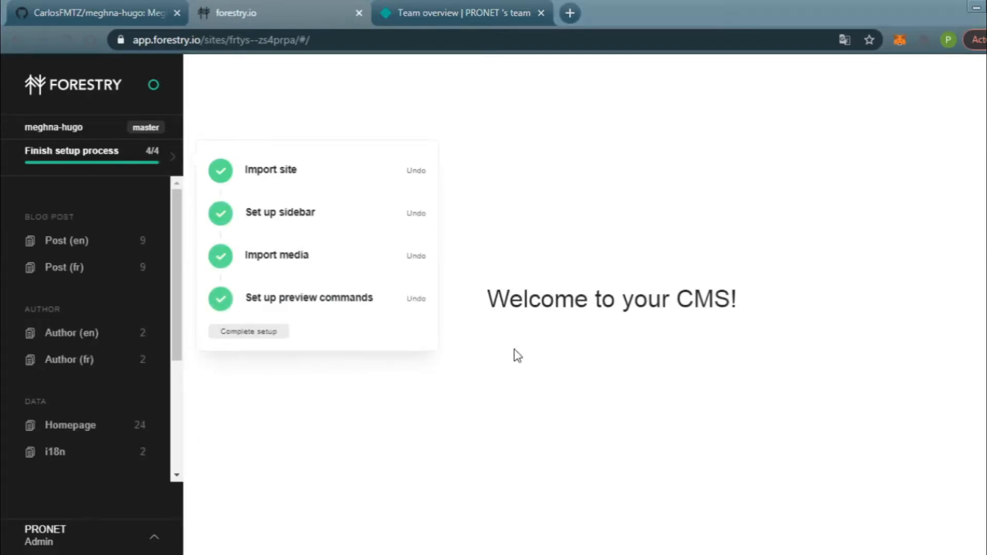
{"action": "left_click", "coordinate": [278, 333]}
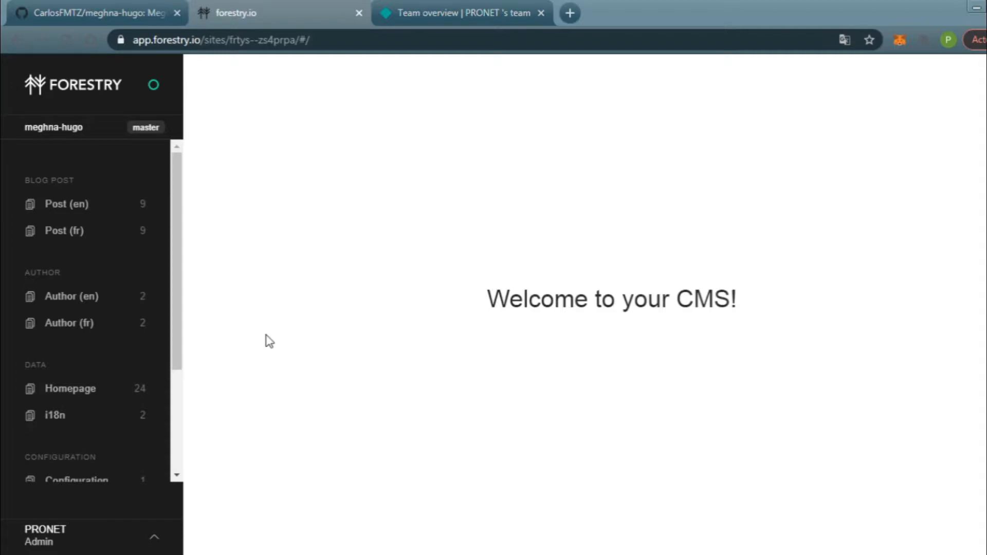
Open the Meghna entry in the site's Configuration section for editing
{"action": "left_click", "coordinate": [177, 421]}
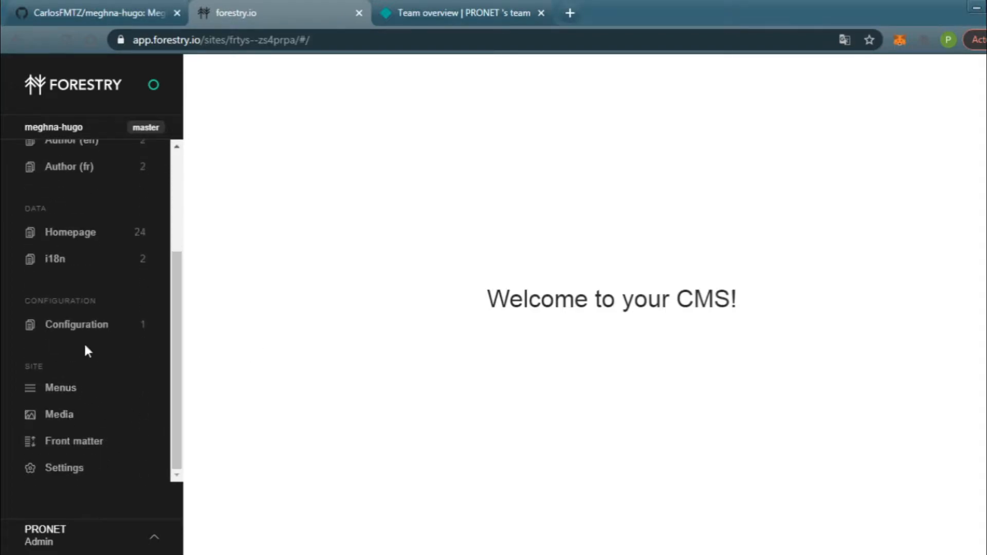
{"action": "left_click", "coordinate": [86, 336]}
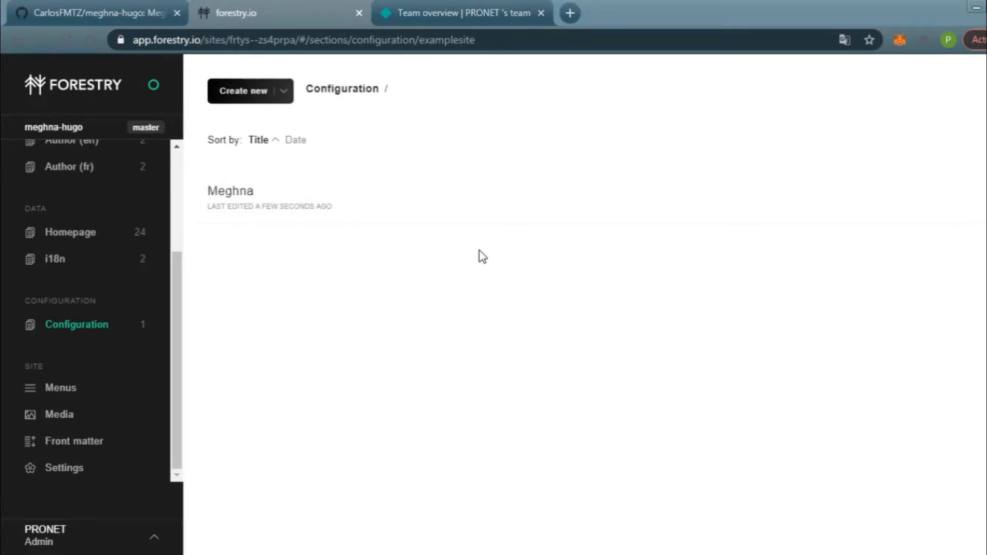
{"action": "left_click", "coordinate": [314, 208]}
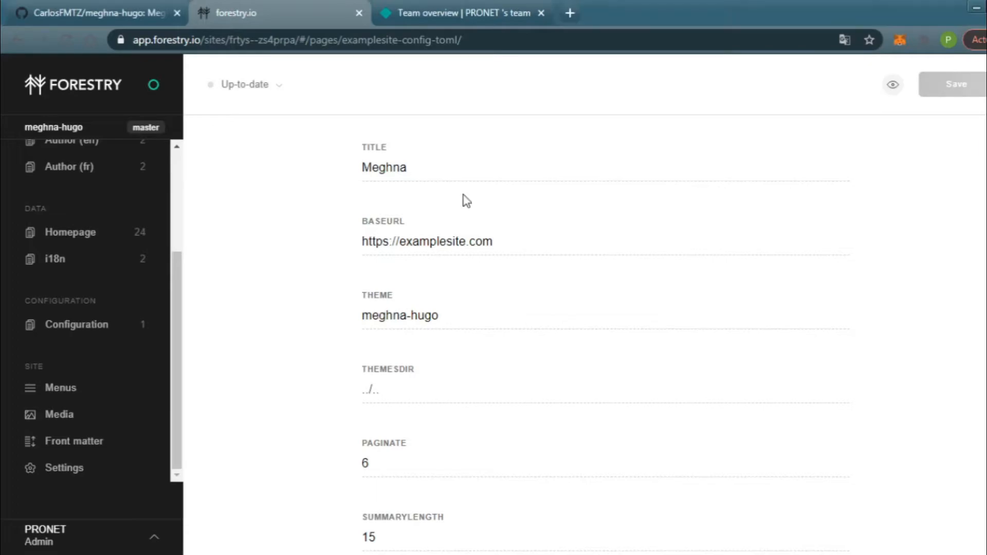
{"action": "left_click_drag", "start_coordinate": [466, 238], "coordinate": [401, 244]}
{"action": "type", "text": "pagina-demo"}
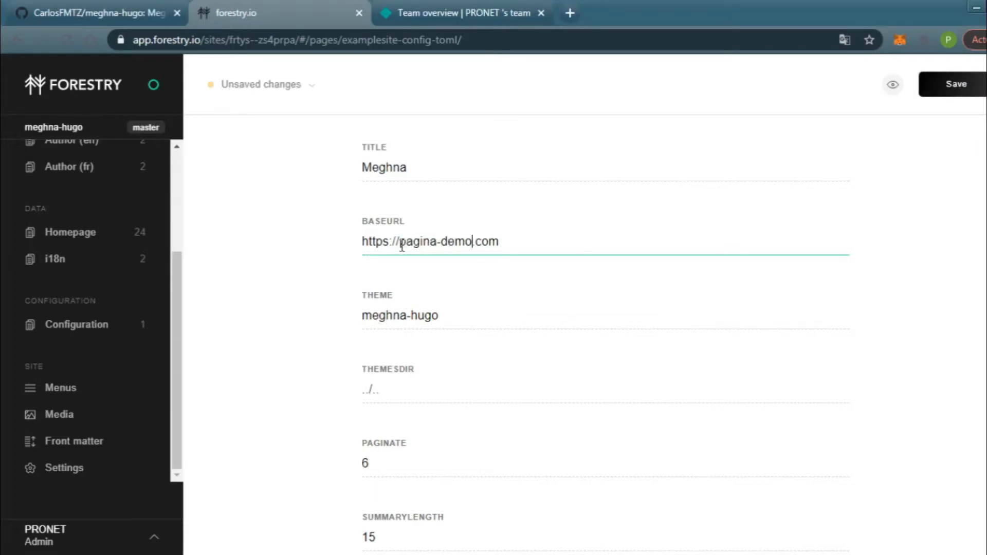
{"action": "type", "text": "str"}
{"action": "key", "text": "BackSpace"}
{"action": "key", "text": "BackSpace"}
{"action": "key", "text": "BackSpace"}
{"action": "type", "text": "-"}
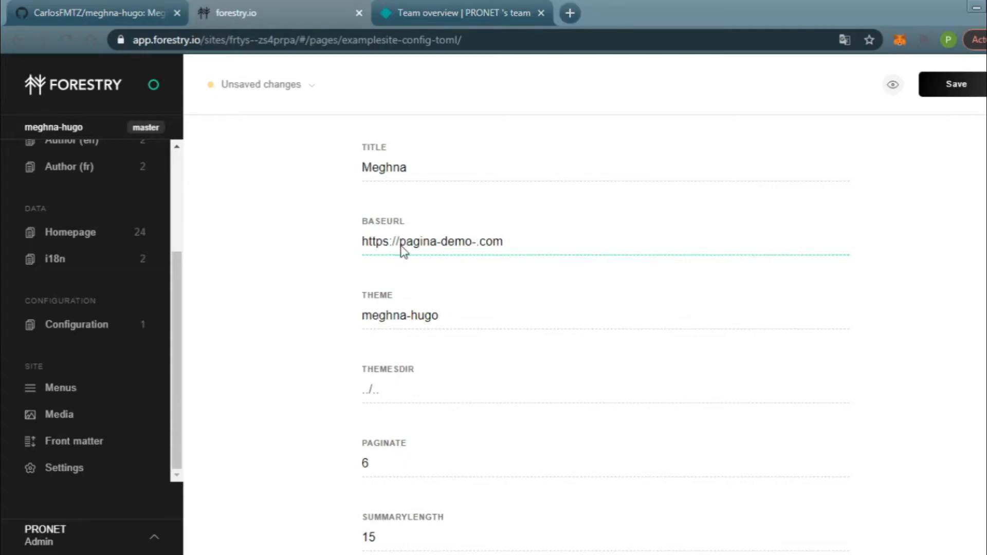
{"action": "key", "text": "BackSpace"}
{"action": "type", "text": ".netlify"}
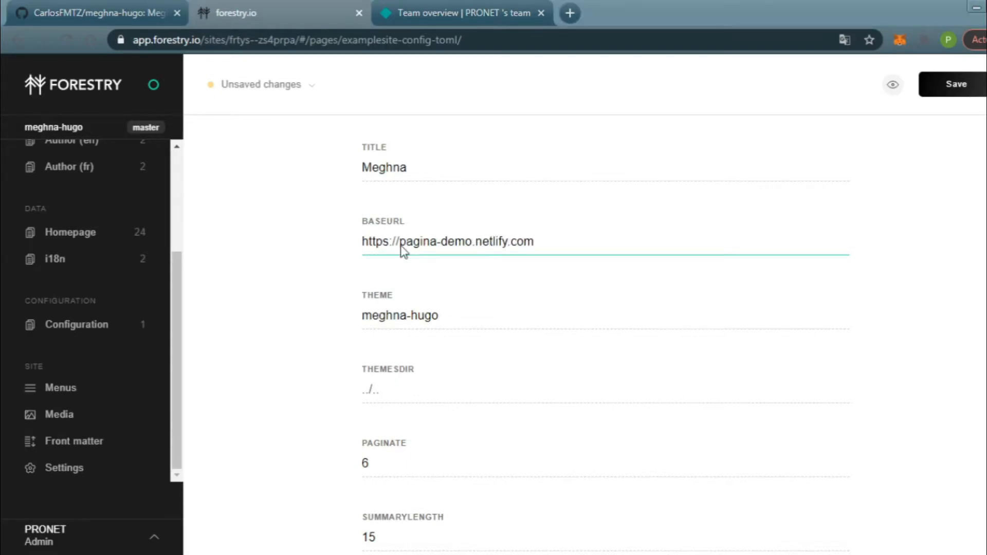
{"action": "left_click_drag", "start_coordinate": [536, 249], "coordinate": [359, 248]}
{"action": "left_click", "coordinate": [984, 87]}
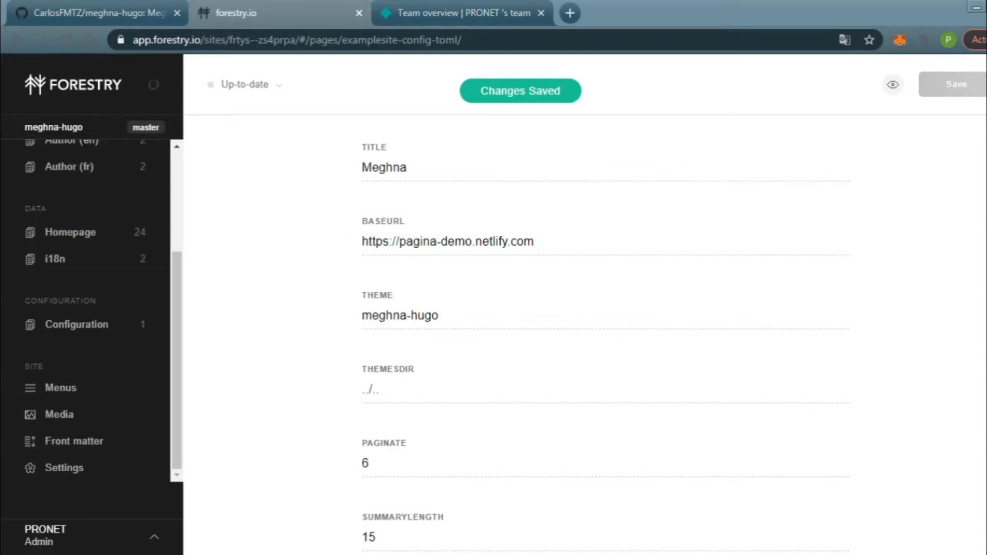
Switch to Netlify and start a new site from Git with GitHub as the provider
{"action": "left_click", "coordinate": [431, 2]}
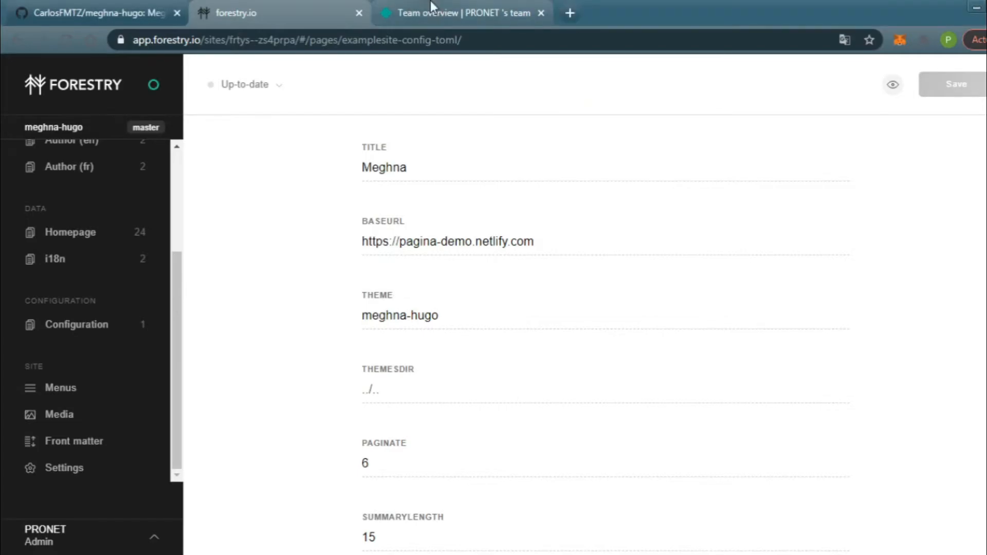
{"action": "left_click", "coordinate": [430, 4]}
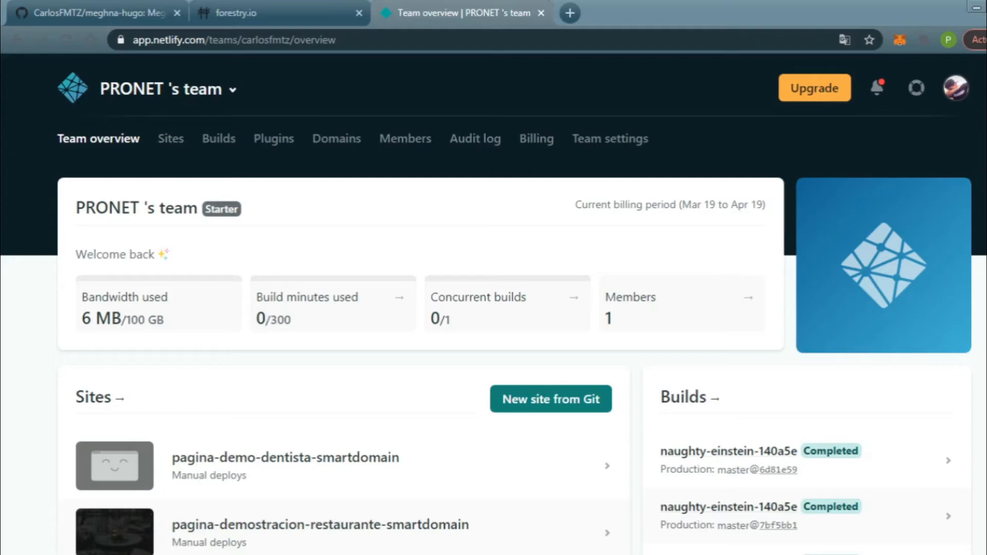
{"action": "left_click", "coordinate": [549, 399]}
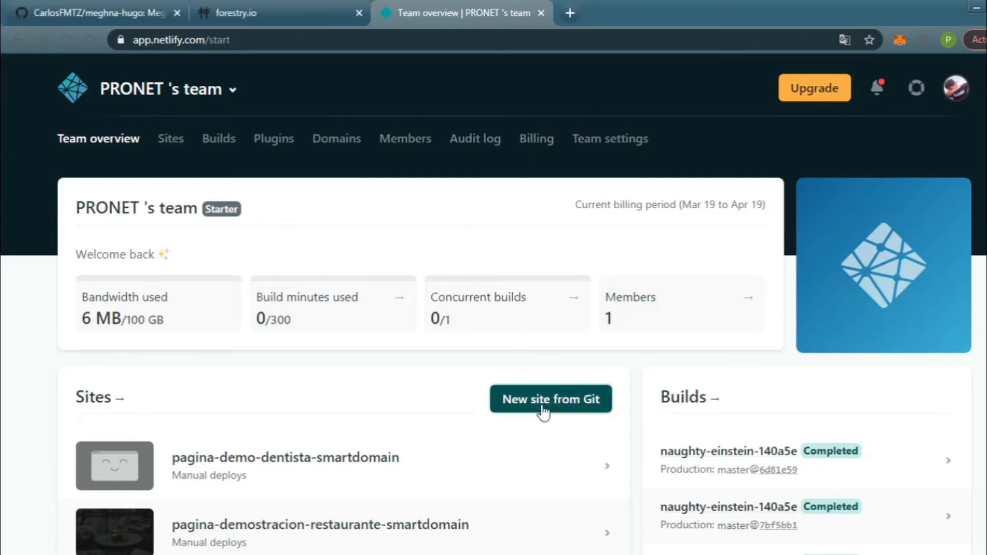
{"action": "scroll", "coordinate": [548, 398], "scroll_direction": "down", "scroll_amount": 2}
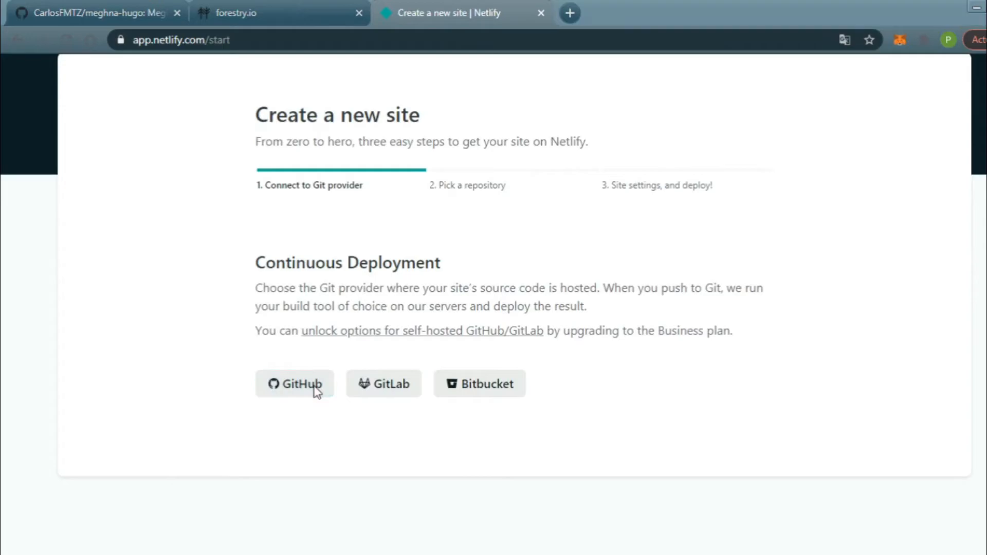
{"action": "left_click", "coordinate": [316, 392]}
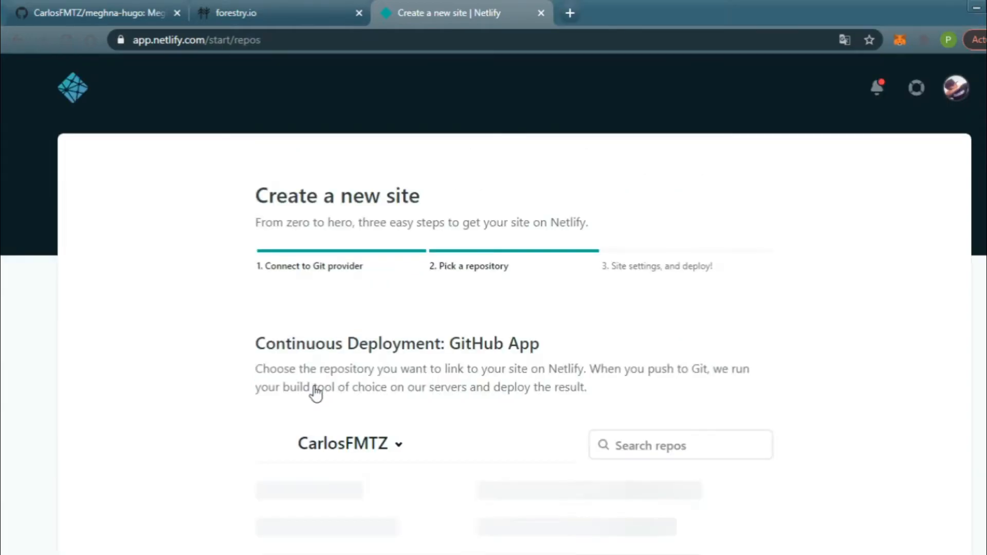
Search the repositories for "meg" and pick meghna-hugo for the new site
{"action": "scroll", "coordinate": [315, 390], "scroll_direction": "down", "scroll_amount": 5}
{"action": "scroll", "coordinate": [658, 267], "scroll_direction": "up", "scroll_amount": 1}
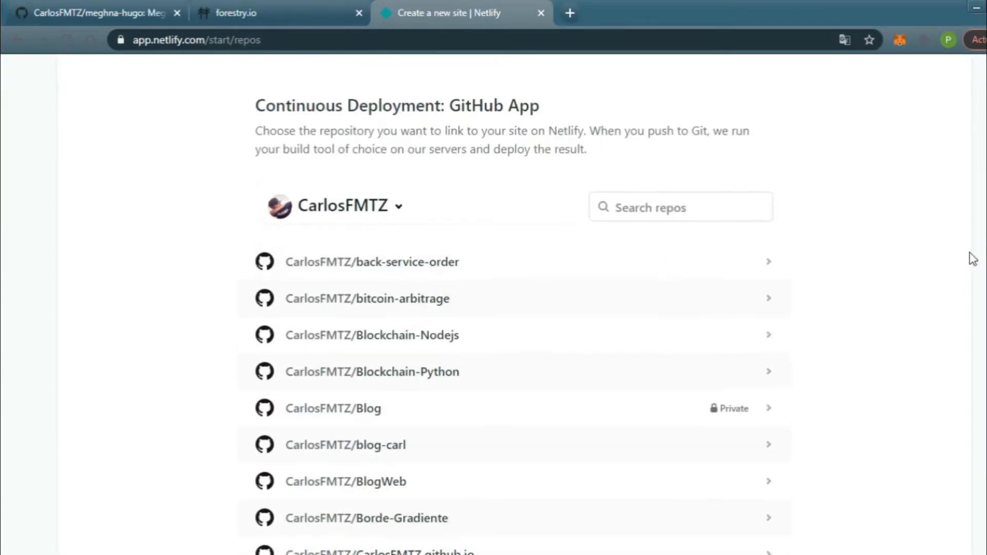
{"action": "scroll", "coordinate": [658, 267], "scroll_direction": "up", "scroll_amount": 2}
{"action": "left_click", "coordinate": [679, 300]}
{"action": "type", "text": "meg"}
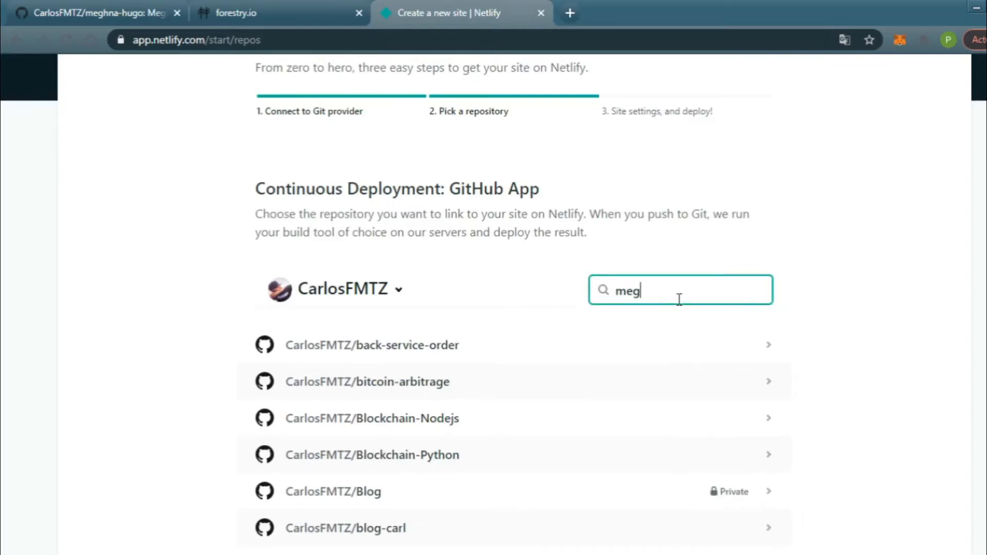
{"action": "left_click", "coordinate": [394, 352]}
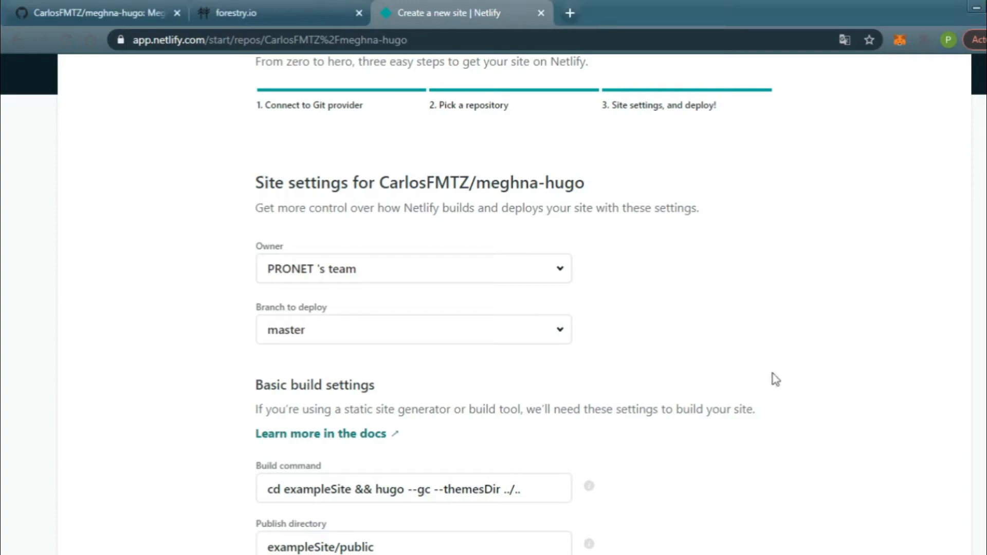
Deploy the meghna-hugo site from the master branch with the prefilled build settings
{"action": "scroll", "coordinate": [476, 293], "scroll_direction": "down", "scroll_amount": 5}
{"action": "left_click", "coordinate": [311, 371]}
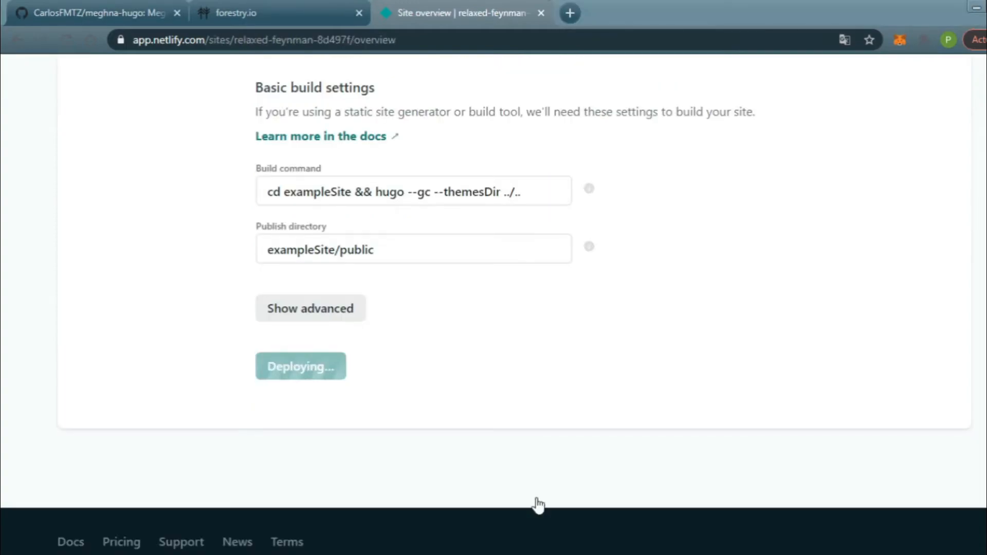
{"action": "scroll", "coordinate": [577, 225], "scroll_direction": "down", "scroll_amount": 2}
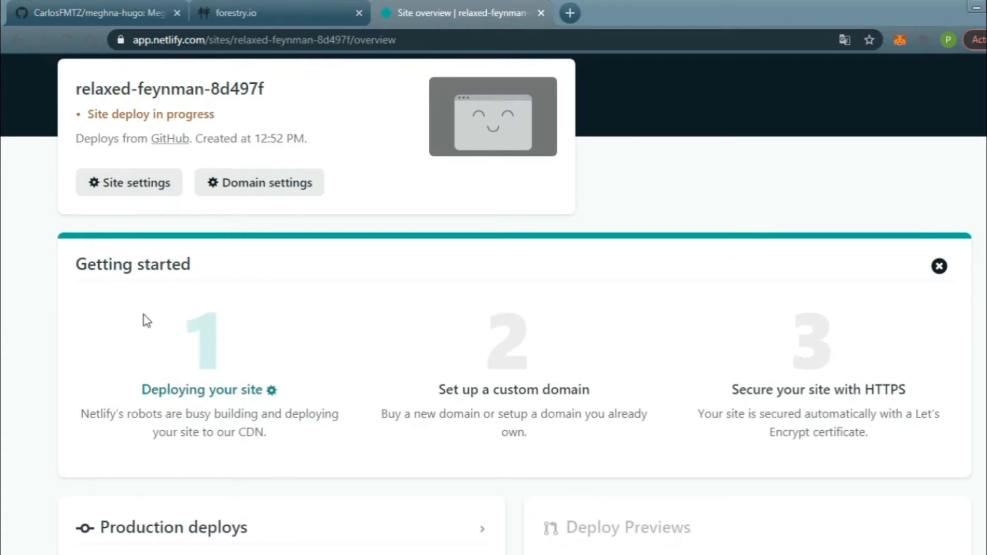
Change the deployed site's name to pagina-demo in its general settings and save it
{"action": "left_click", "coordinate": [144, 193]}
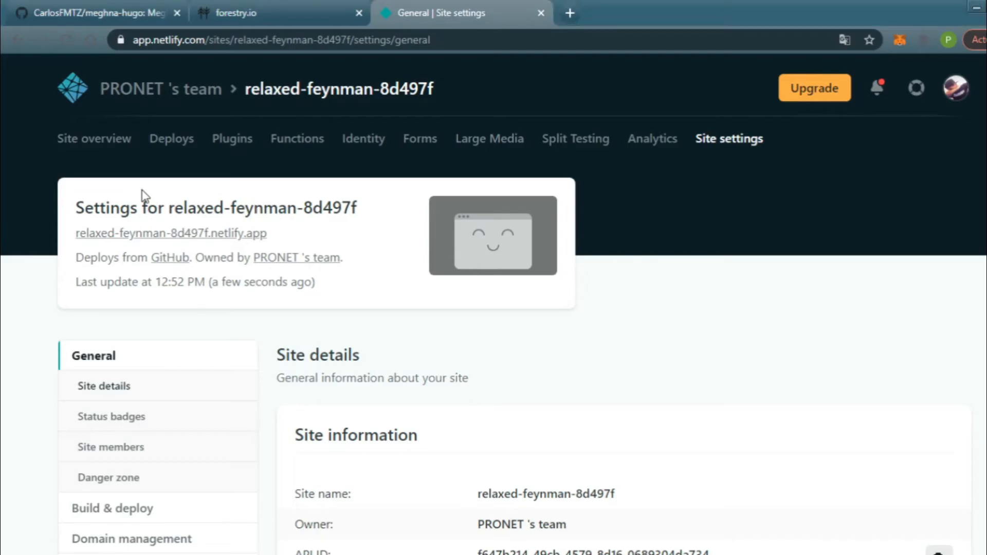
{"action": "scroll", "coordinate": [145, 193], "scroll_direction": "down", "scroll_amount": 5}
{"action": "left_click", "coordinate": [395, 397]}
{"action": "left_click_drag", "start_coordinate": [461, 324], "coordinate": [305, 335]}
{"action": "left_click", "coordinate": [461, 323]}
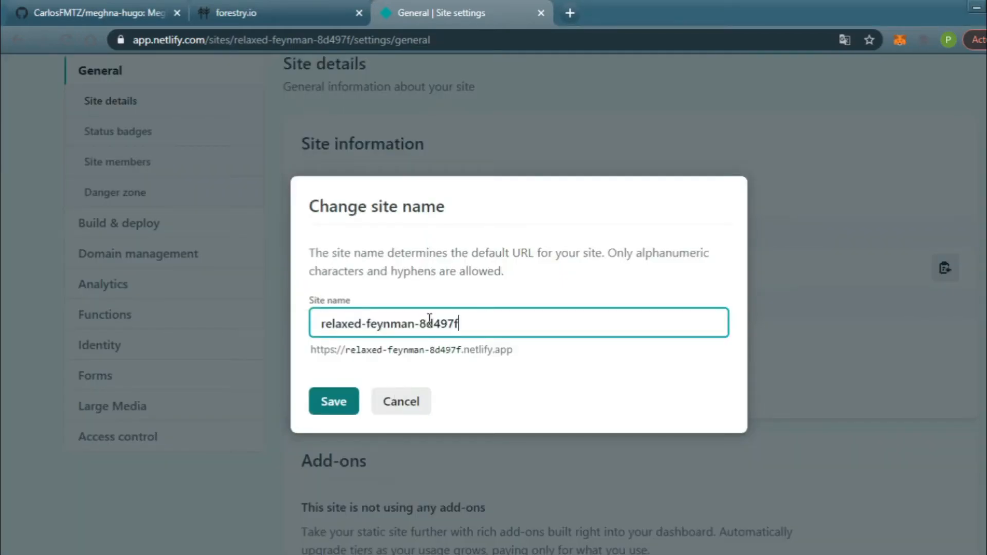
{"action": "left_click_drag", "start_coordinate": [460, 323], "coordinate": [273, 324]}
{"action": "type", "text": "pagina-demo"}
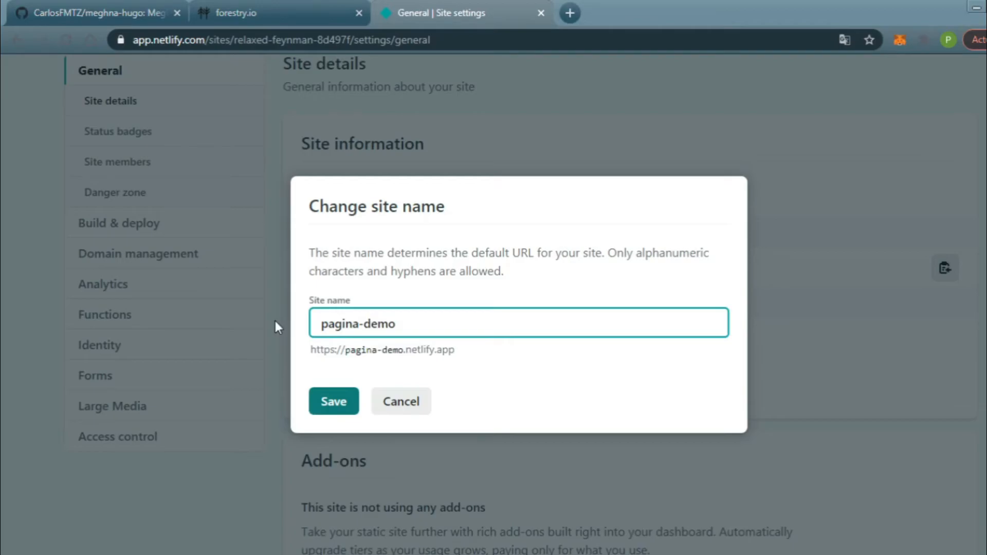
{"action": "left_click", "coordinate": [333, 398]}
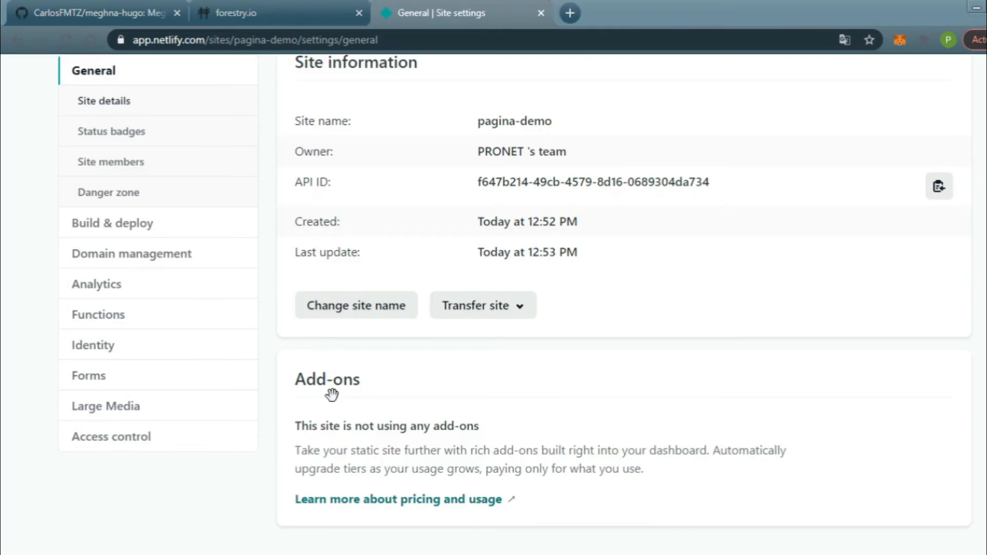
Open the published production deploy of pagina-demo and read through its deploy log
{"action": "scroll", "coordinate": [331, 394], "scroll_direction": "up", "scroll_amount": 5}
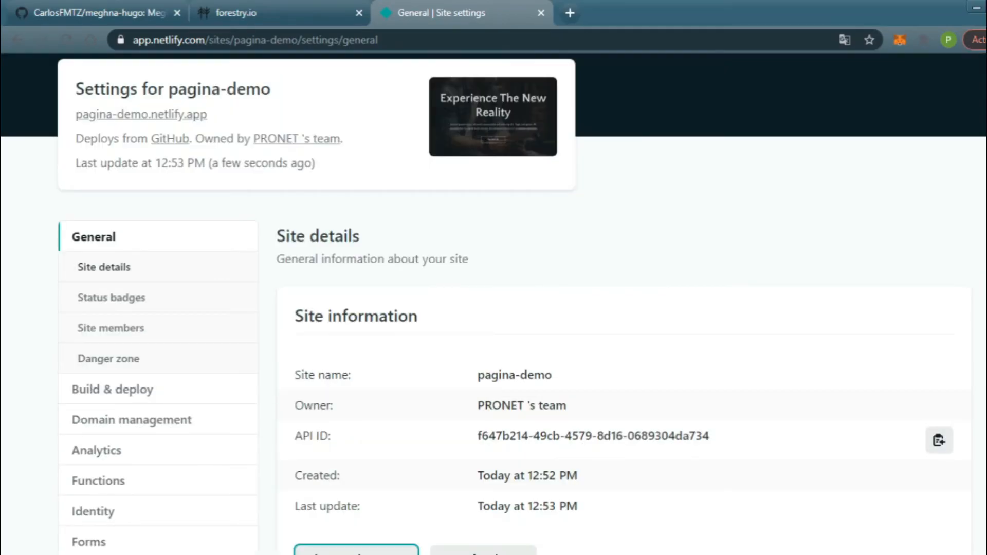
{"action": "scroll", "coordinate": [186, 150], "scroll_direction": "up", "scroll_amount": 2}
{"action": "left_click", "coordinate": [185, 148]}
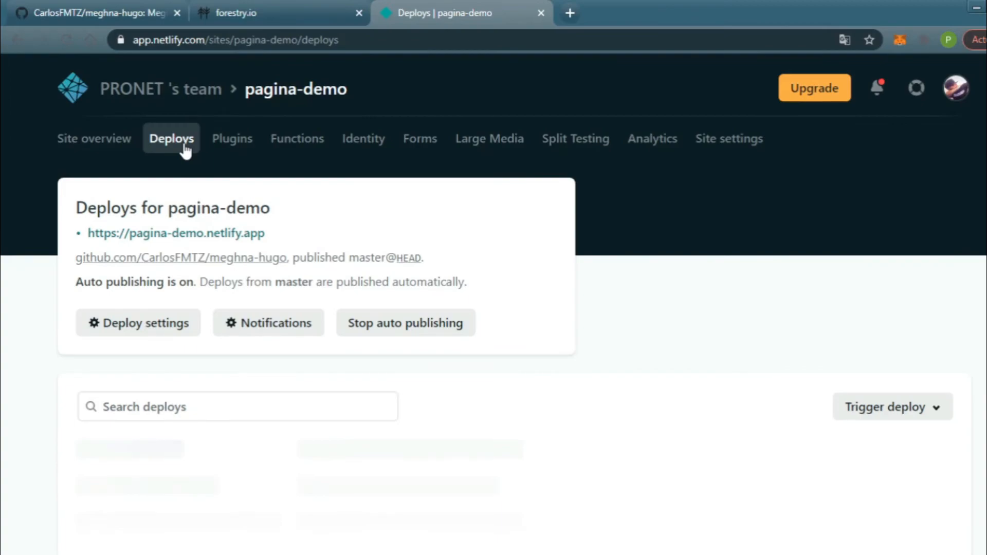
{"action": "left_click", "coordinate": [307, 466]}
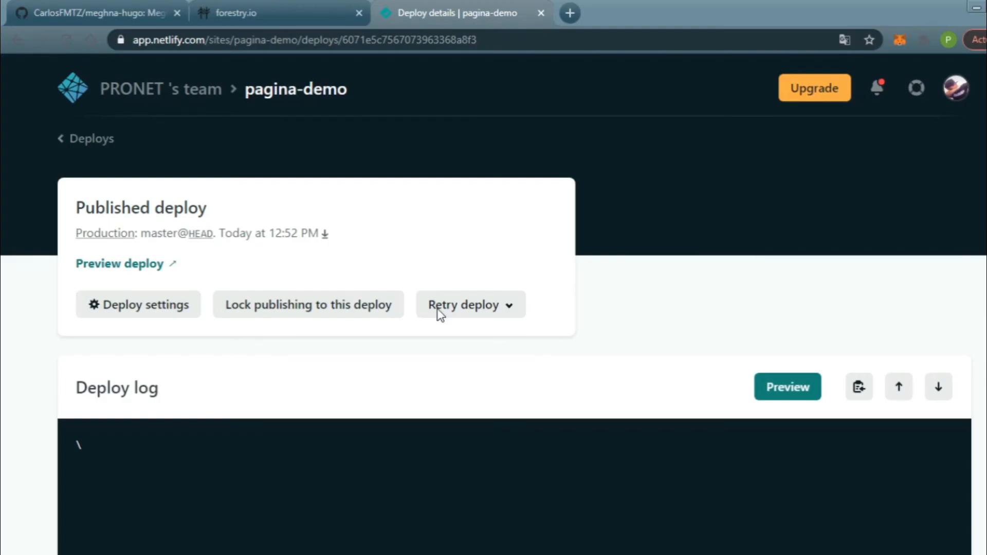
{"action": "scroll", "coordinate": [440, 314], "scroll_direction": "down", "scroll_amount": 10}
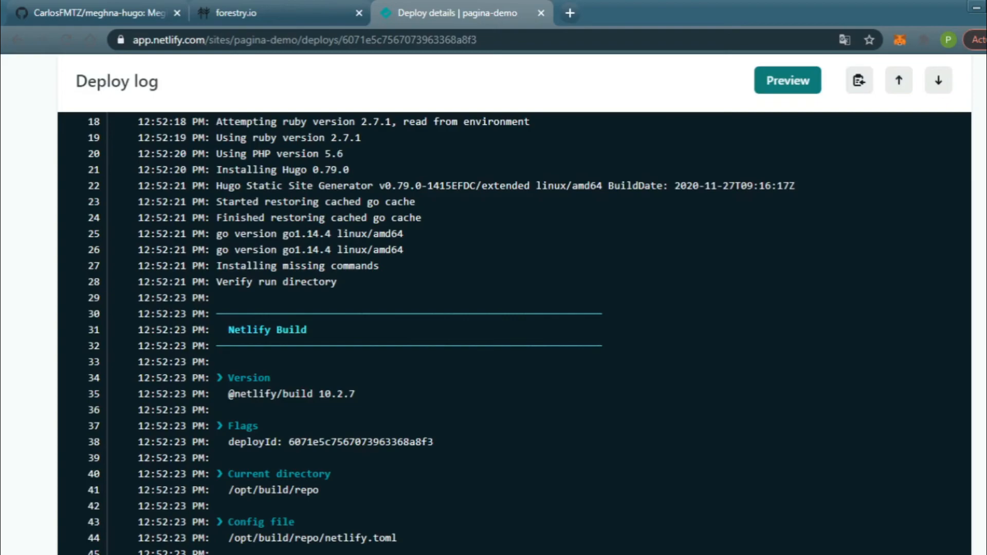
Preview the published deploy and look through the site's About Us and services sections
{"action": "left_click", "coordinate": [788, 80]}
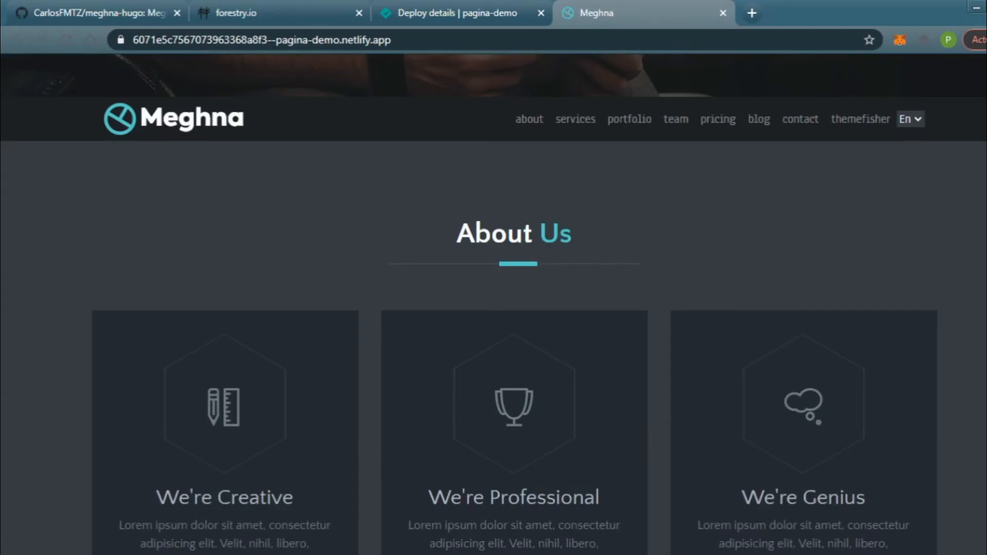
{"action": "scroll", "coordinate": [493, 303], "scroll_direction": "down", "scroll_amount": 12}
{"action": "scroll", "coordinate": [494, 303], "scroll_direction": "down", "scroll_amount": 7}
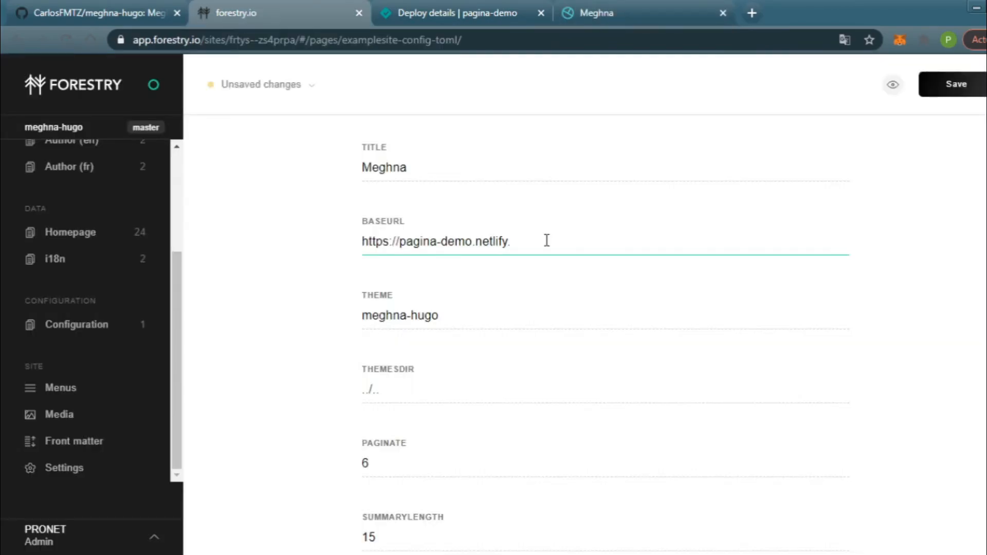
{"action": "type", "text": "app"}
{"action": "key", "text": "ctrl+s"}
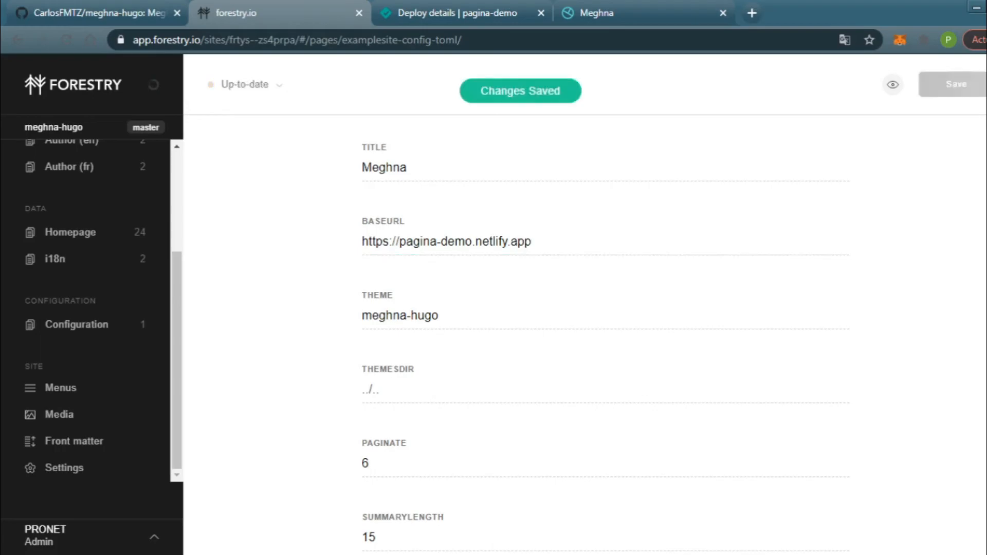
{"action": "scroll", "coordinate": [605, 329], "scroll_direction": "down", "scroll_amount": 7}
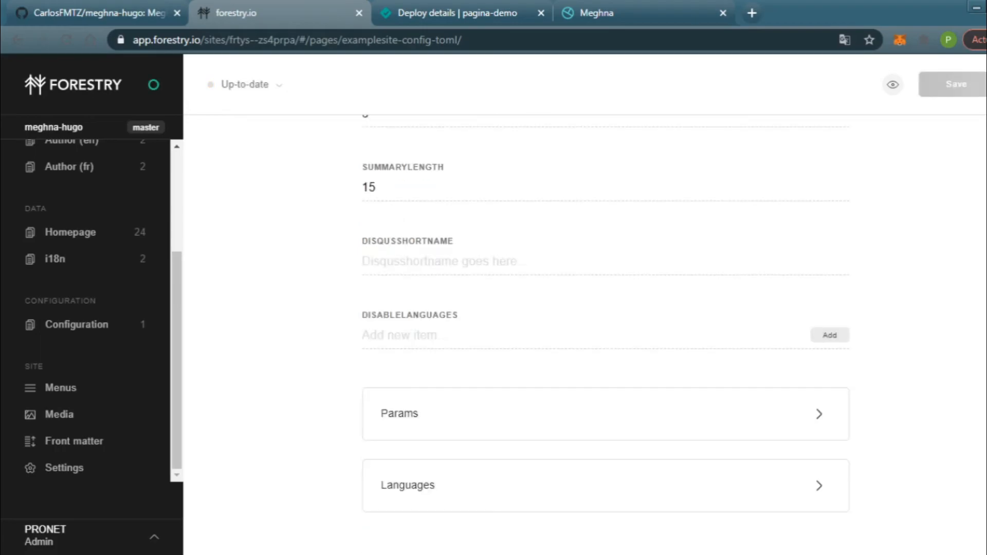
Return to pagina-demo's deploys list in Netlify and close the open site preview
{"action": "left_click", "coordinate": [596, 13]}
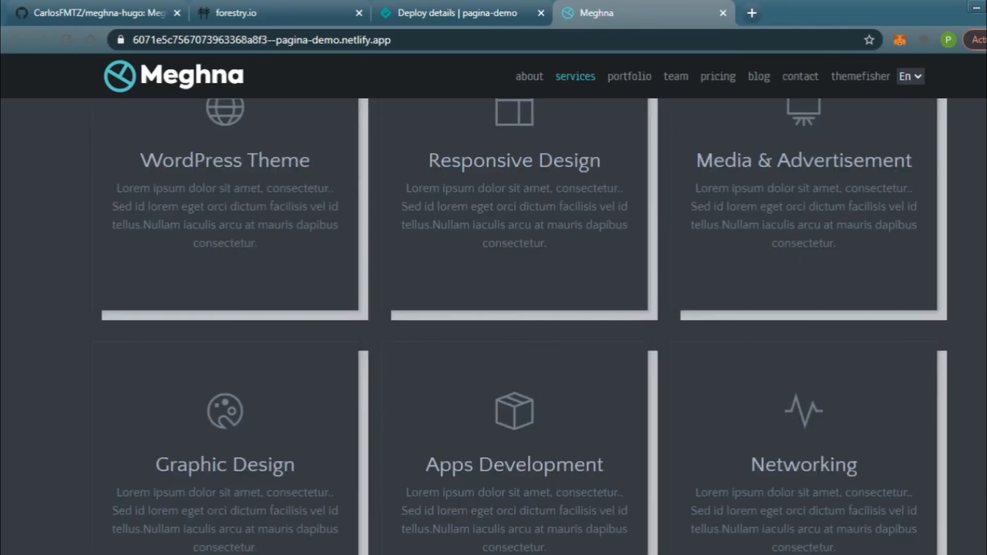
{"action": "key", "text": "ctrl+shift+Tab"}
{"action": "key", "text": "alt+Left"}
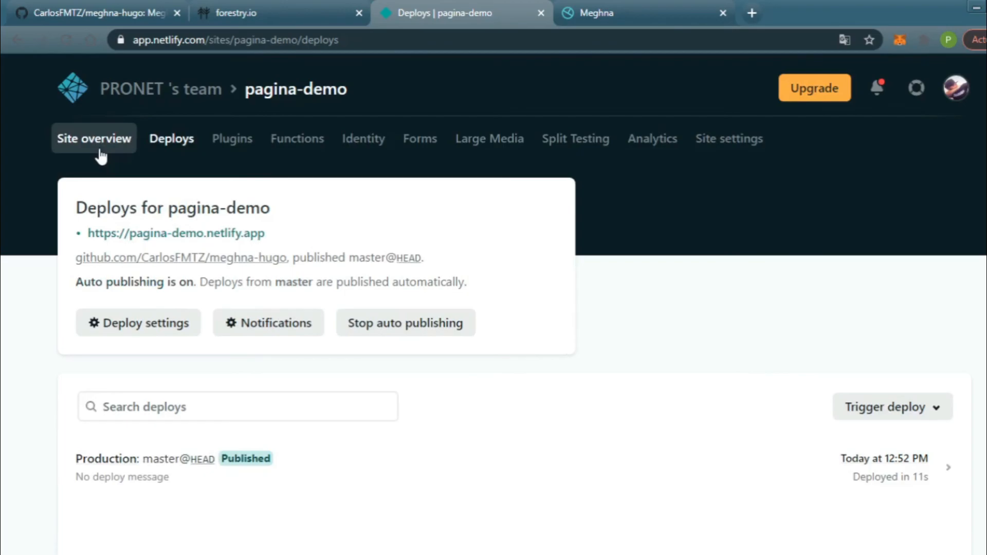
{"action": "key", "text": "ctrl+Tab"}
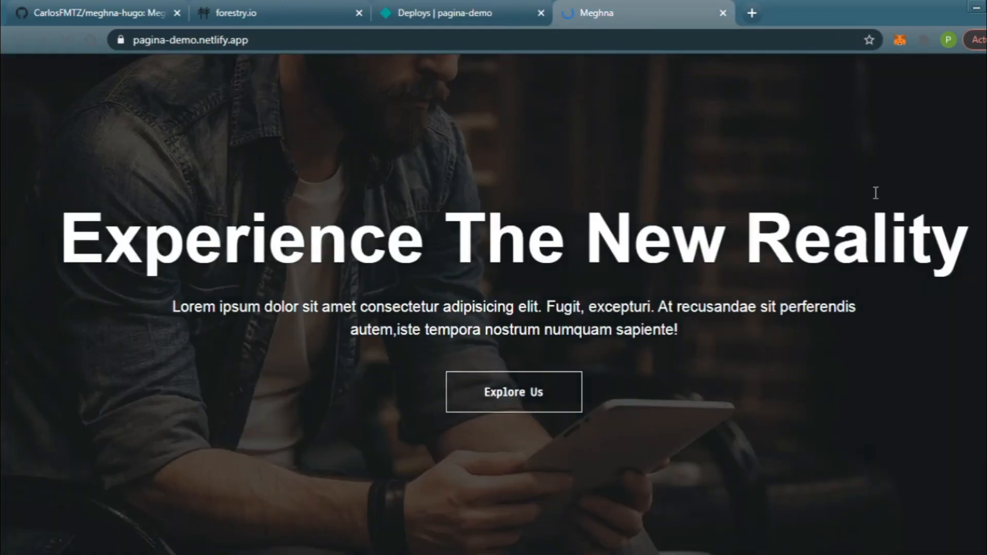
{"action": "key", "text": "ctrl+w"}
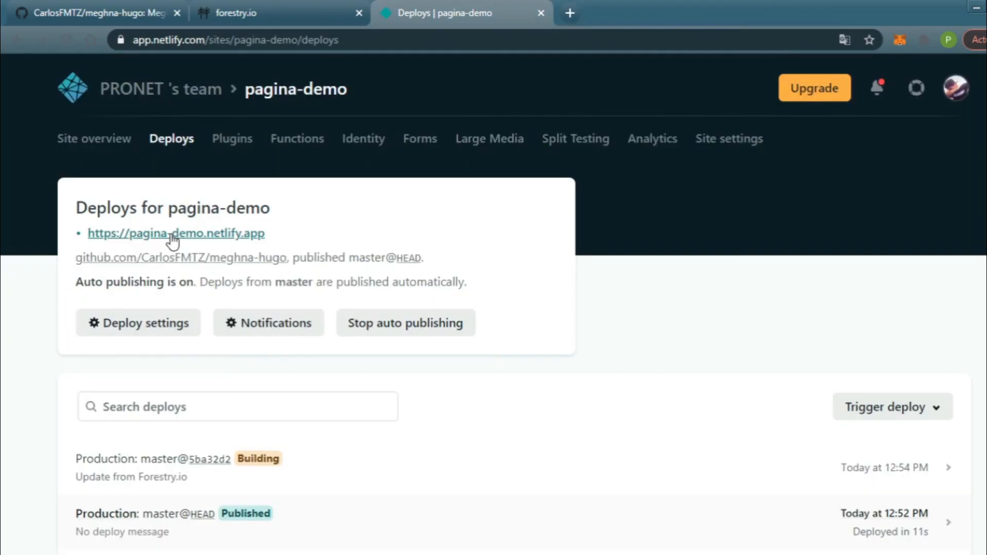
{"action": "left_click", "coordinate": [173, 235]}
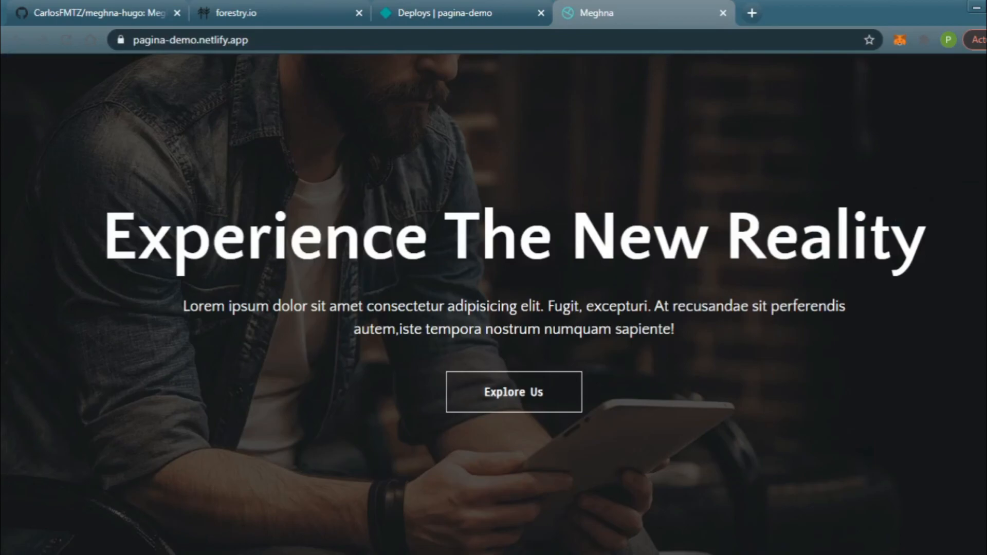
{"action": "scroll", "coordinate": [493, 304], "scroll_direction": "down", "scroll_amount": 20}
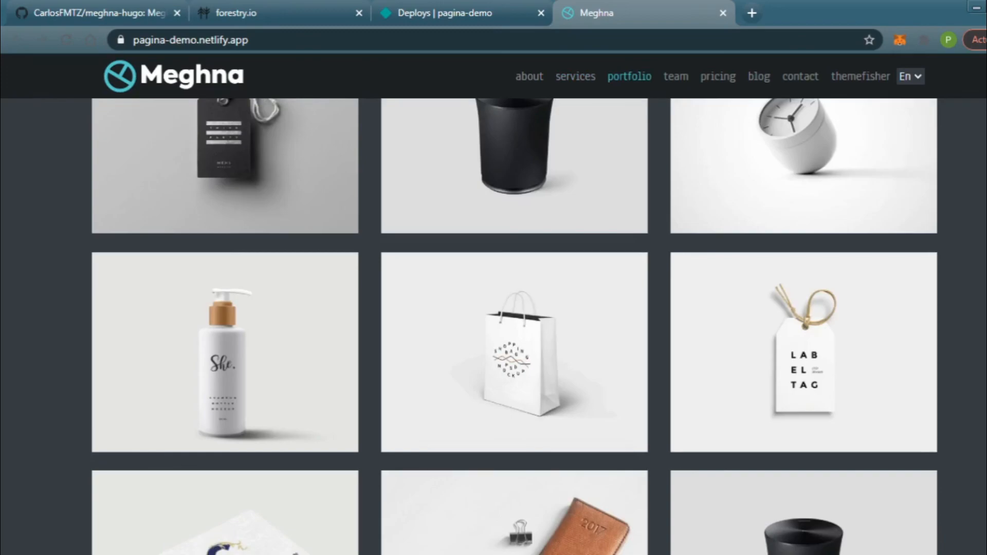
{"action": "scroll", "coordinate": [493, 303], "scroll_direction": "down", "scroll_amount": 10}
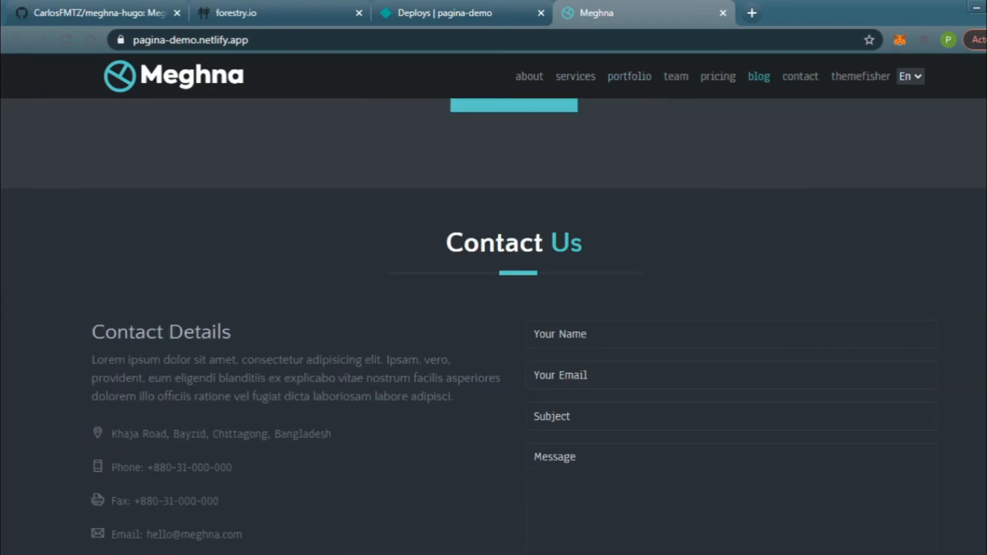